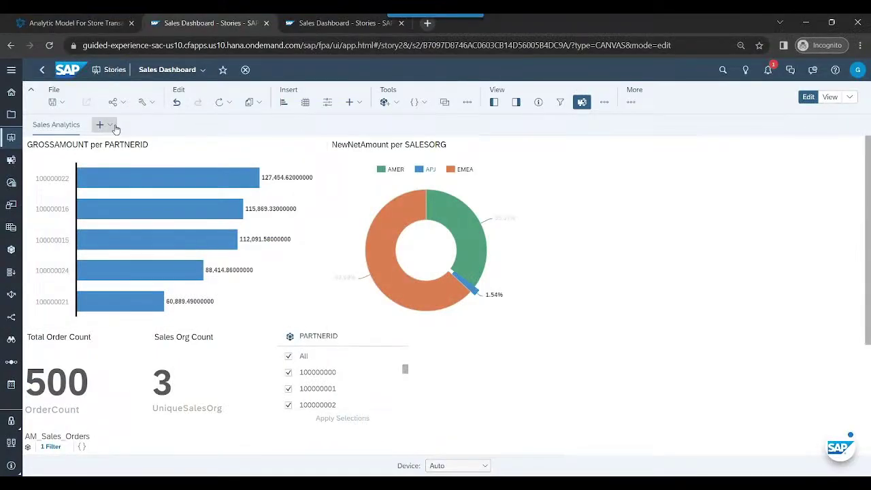
- Leave the story's add-page menu and switch to the Analytic Model For Store Transactions tab
click(115, 127)
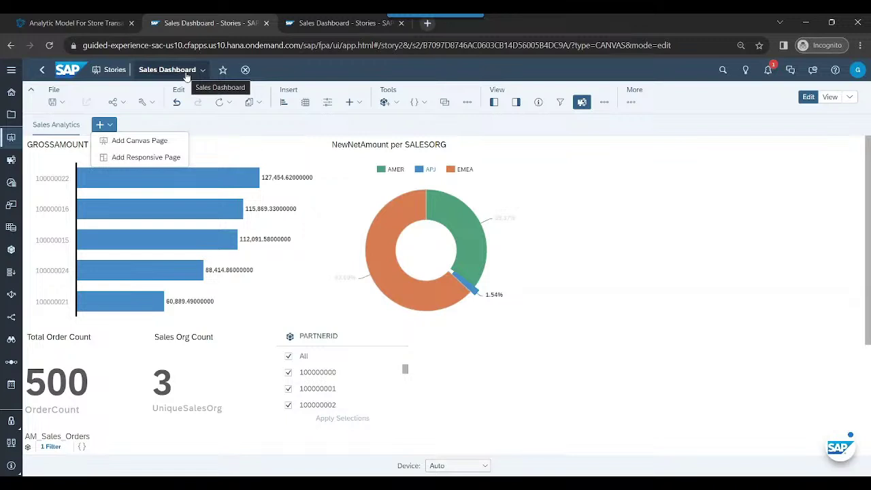
click(70, 26)
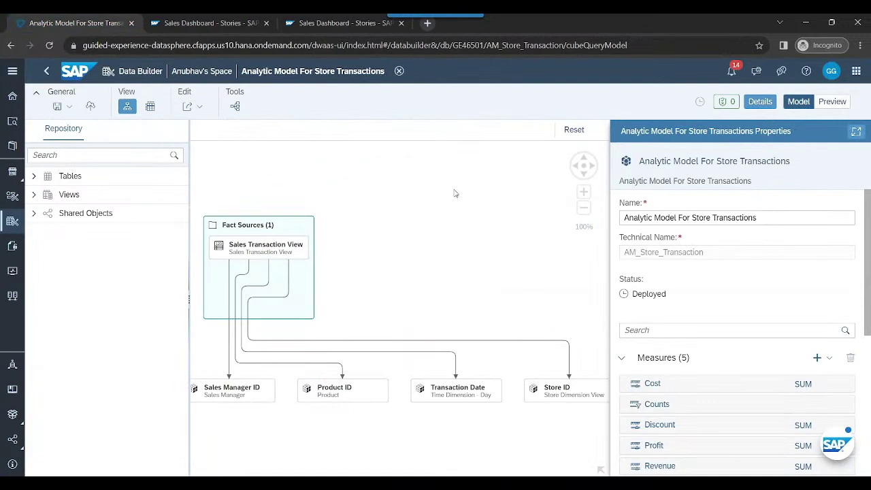
- Go back to the Sales Dashboard story tab showing the Sales Analytics page
click(176, 23)
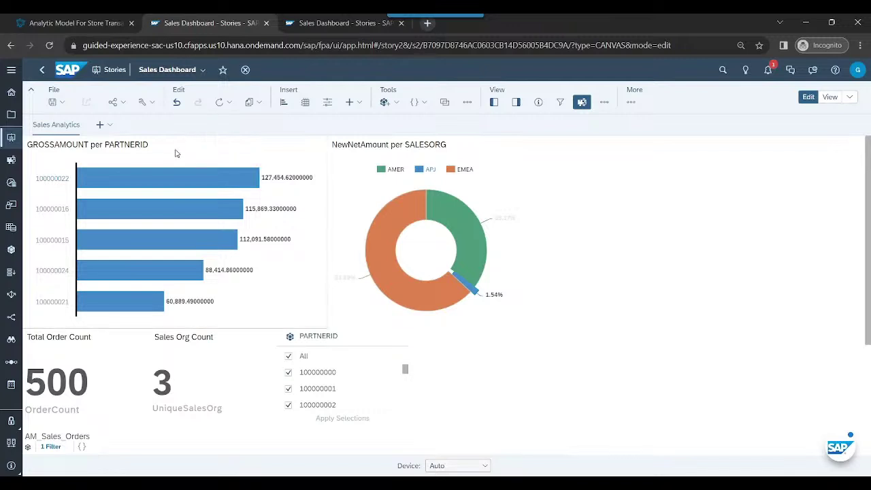
- Add responsive page Page_2 and show the Widgets and Styling side panels
click(101, 124)
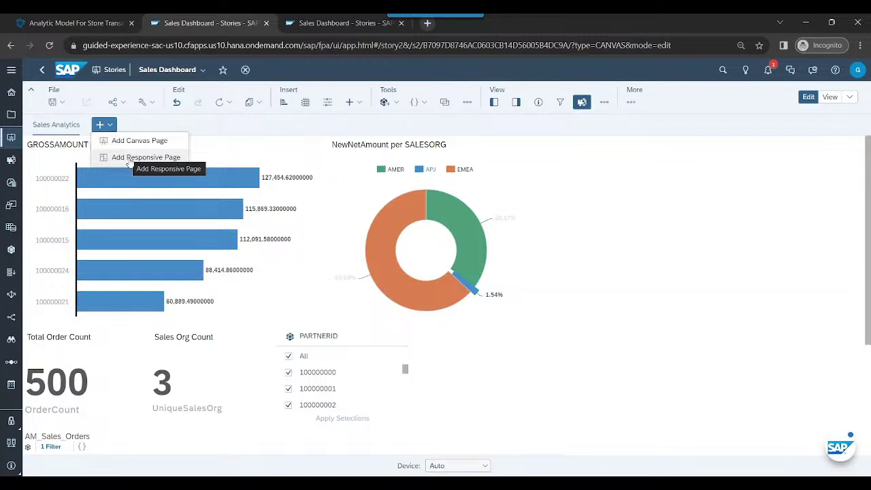
click(128, 159)
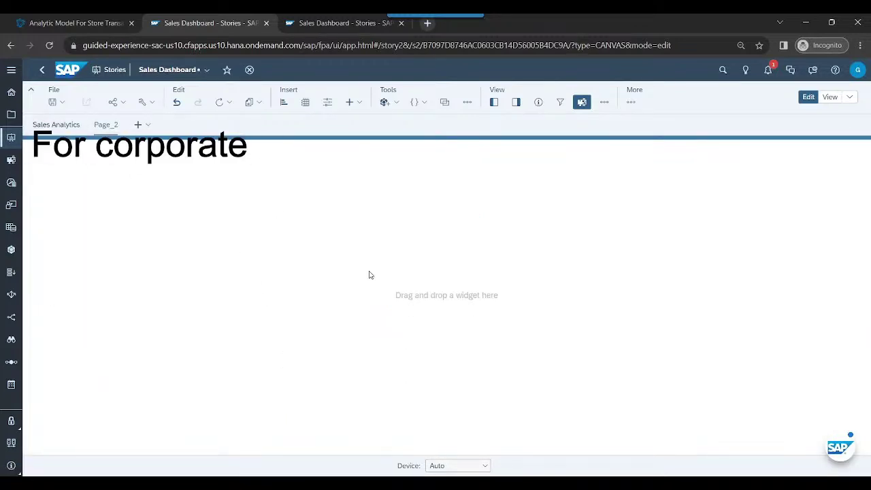
click(494, 102)
click(519, 104)
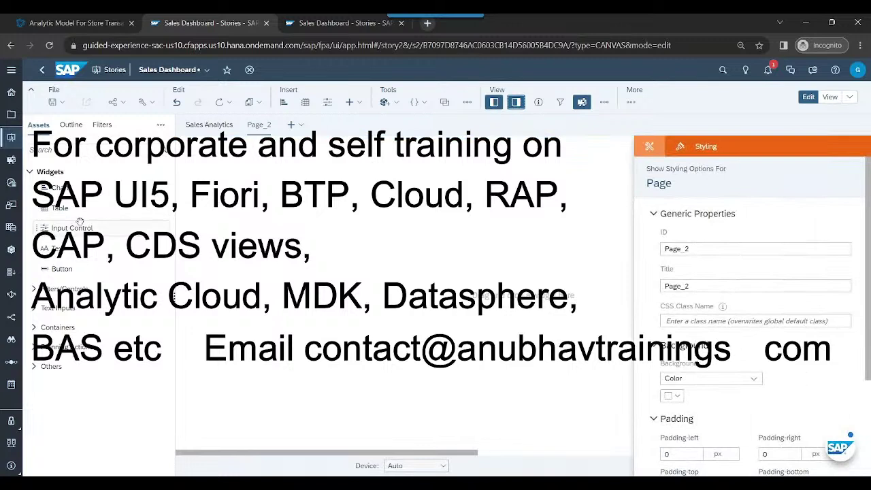
- Drop a chart onto Page_2, move it to the top-left and enlarge it
drag(60, 187, 324, 245)
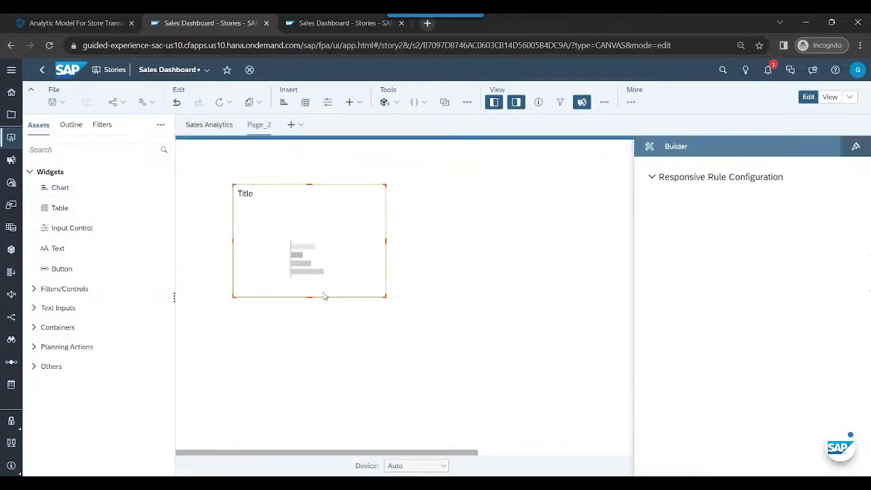
drag(329, 297, 274, 246)
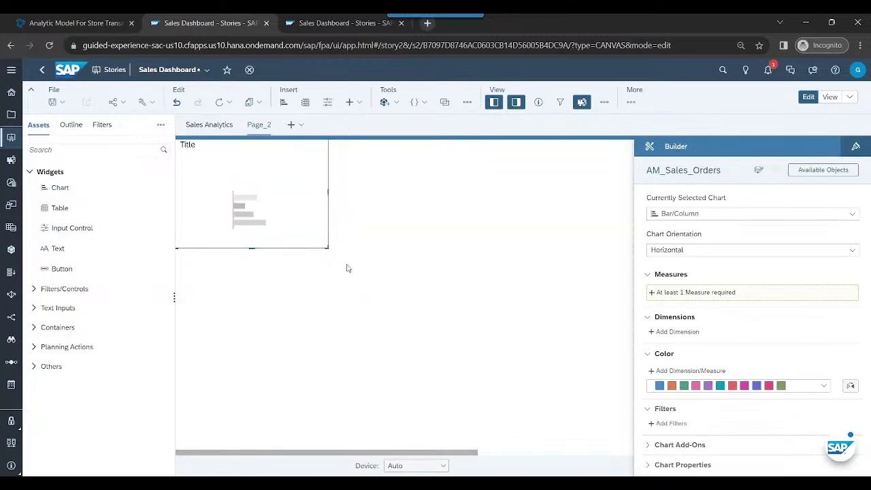
drag(329, 249, 444, 337)
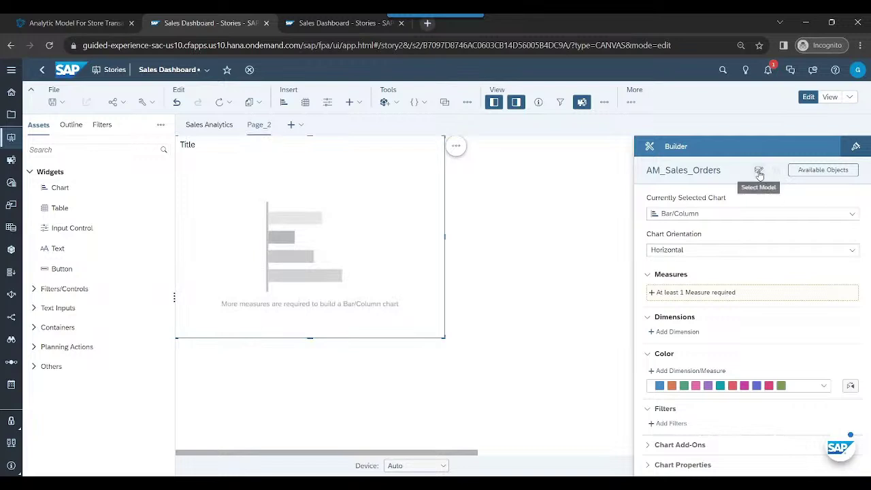
mouse_move(680, 171)
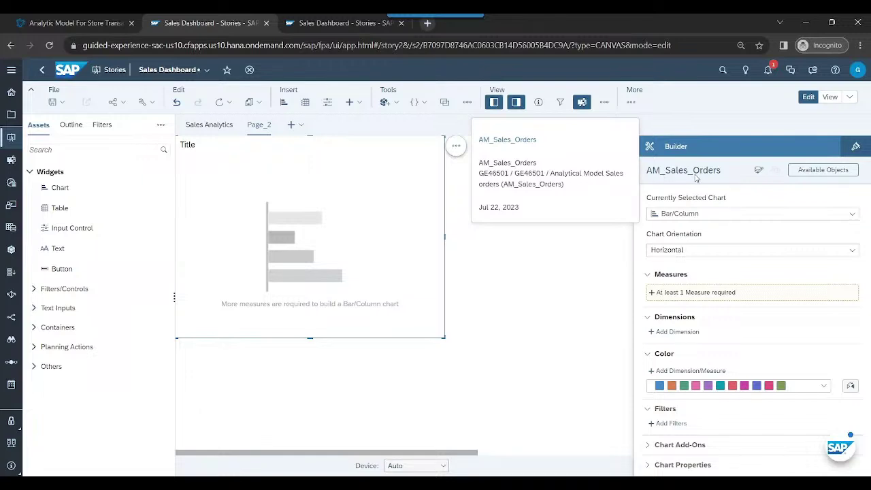
- Replace the chart's model with AM_Store_Transaction from the GE46501 space, accepting the clearing warning
click(759, 172)
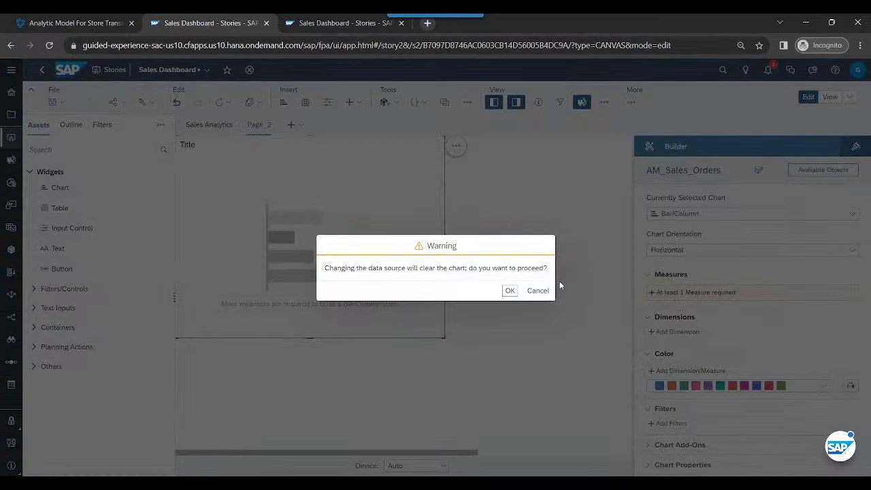
click(509, 290)
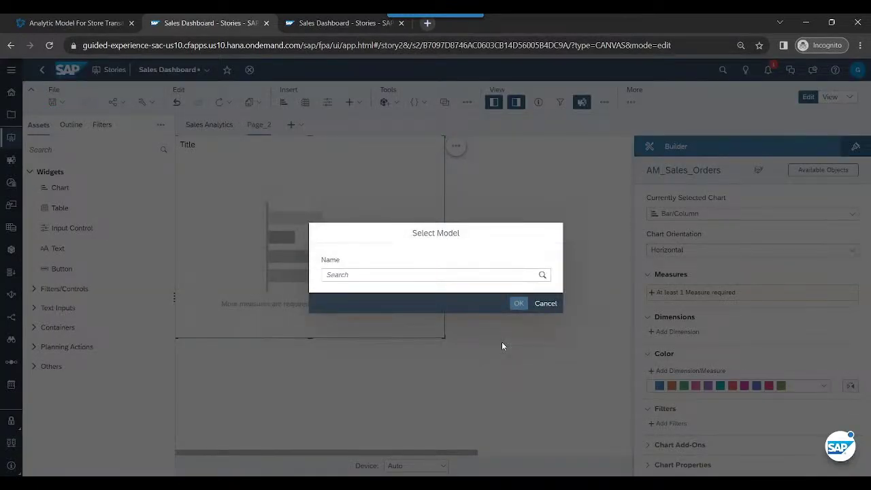
click(421, 332)
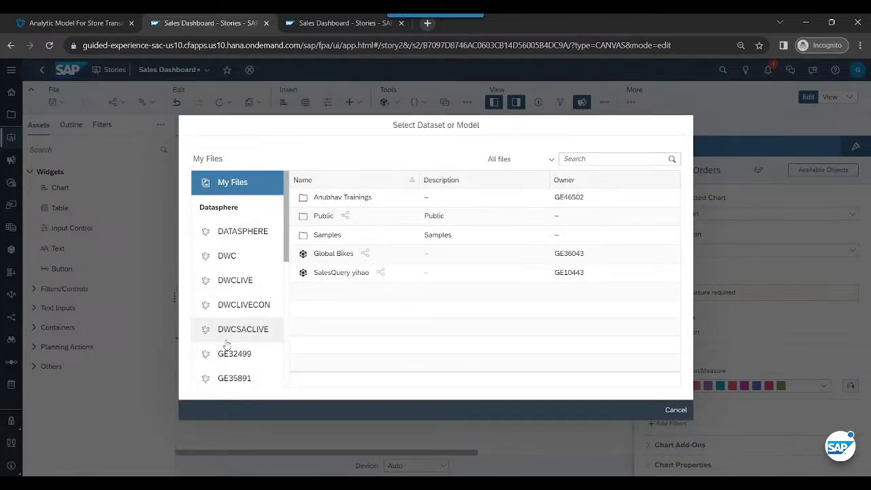
scroll(240, 345, down, 2)
scroll(245, 346, down, 2)
click(255, 359)
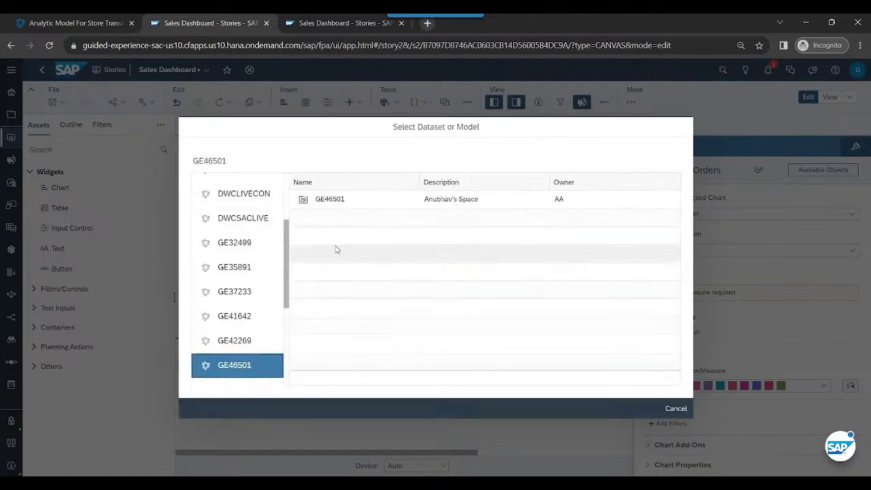
click(329, 199)
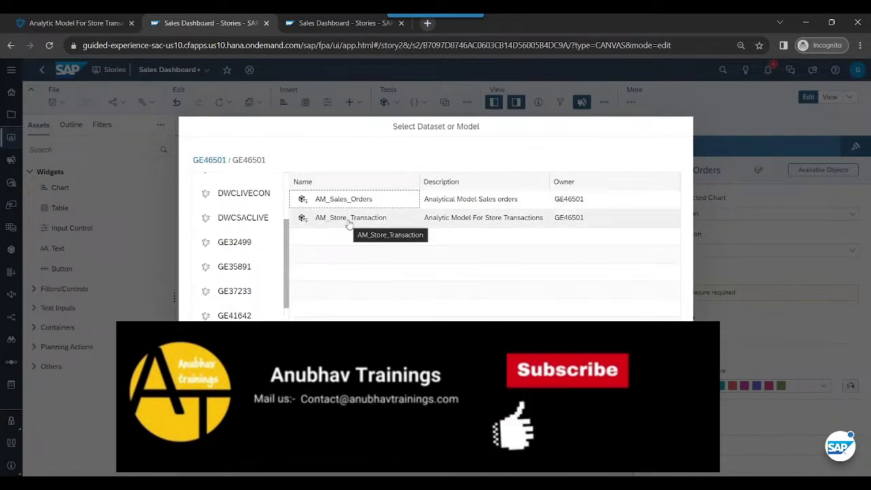
click(349, 221)
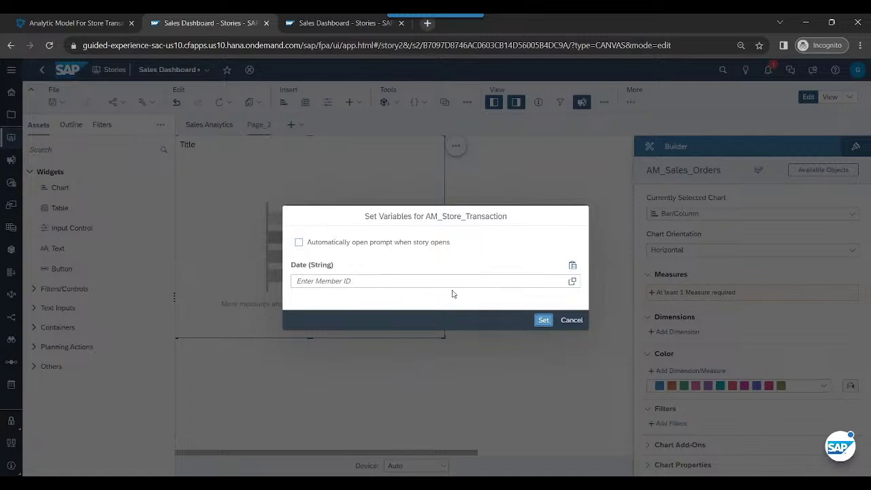
- Confirm the model variables and set Revenue as the chart's measure
click(543, 320)
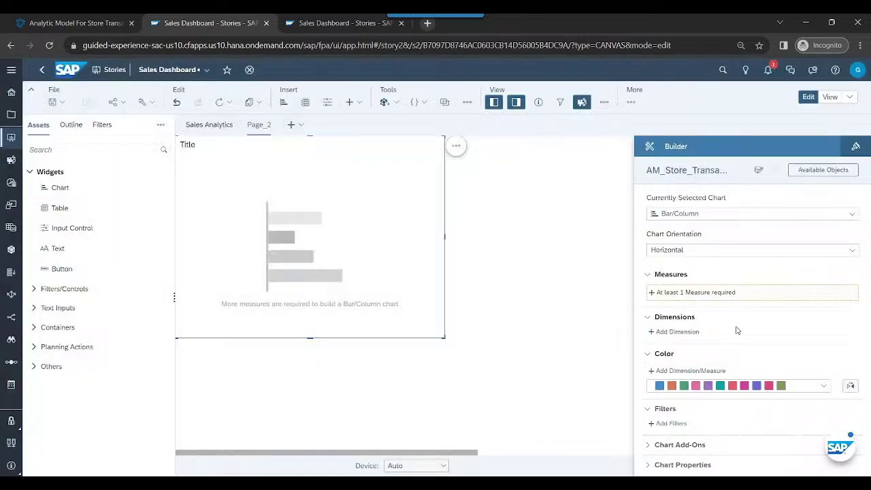
click(721, 292)
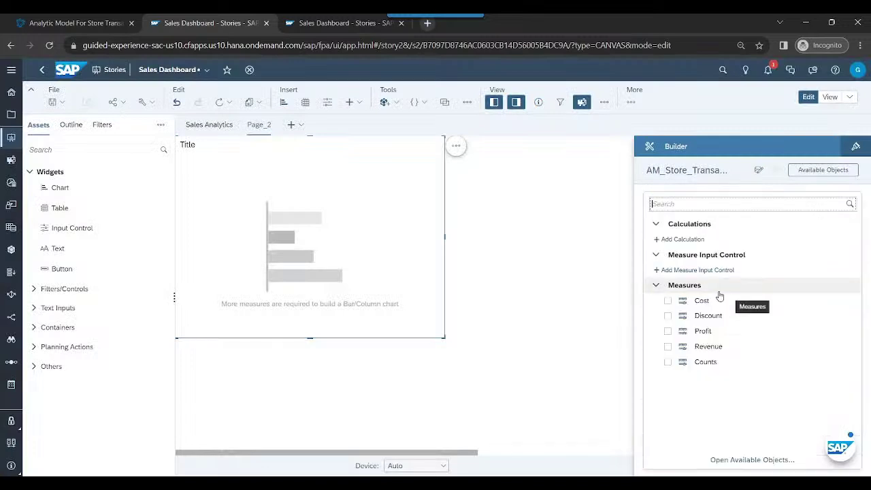
click(667, 346)
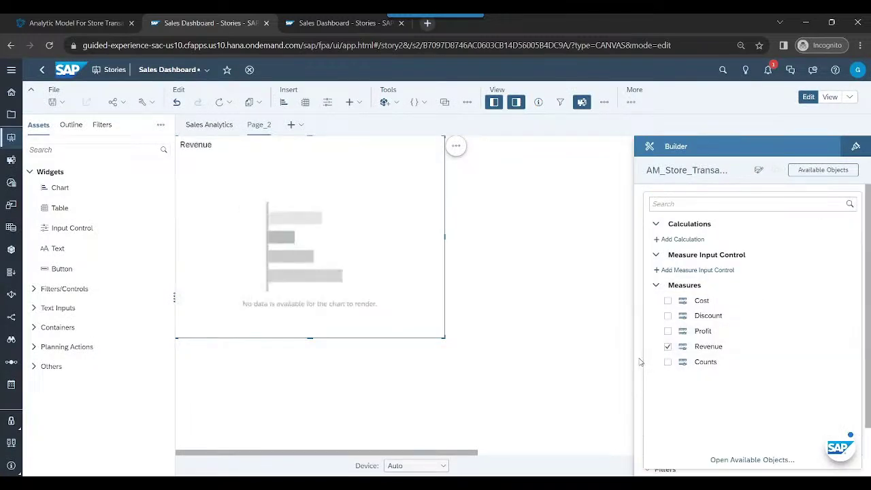
click(641, 361)
- Add Store ID as the dimension, then switch it to Sales Manager ID
click(682, 348)
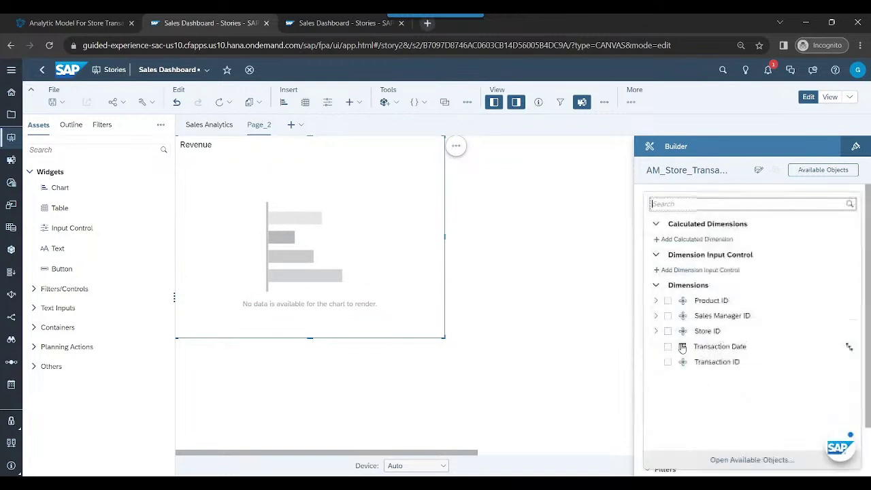
click(667, 331)
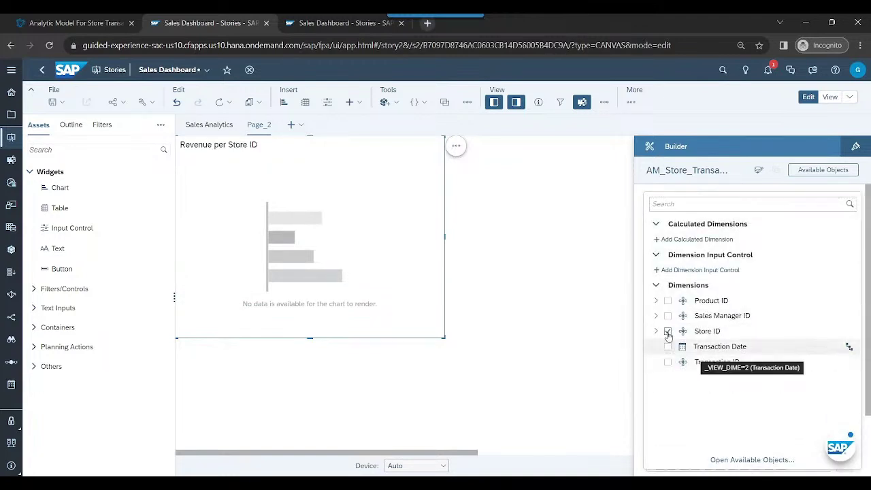
click(668, 316)
click(642, 364)
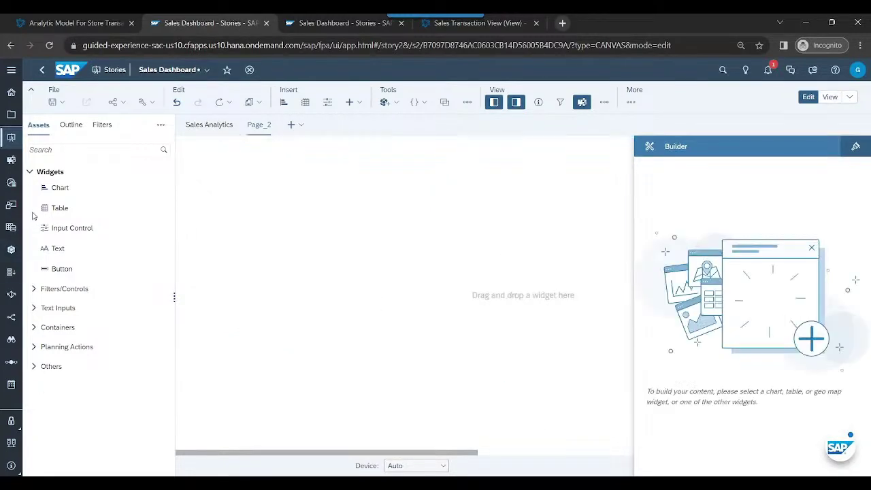
- Place a new chart showing Revenue (60,639,262.00), enlarge it and move it up-left
drag(59, 193, 231, 200)
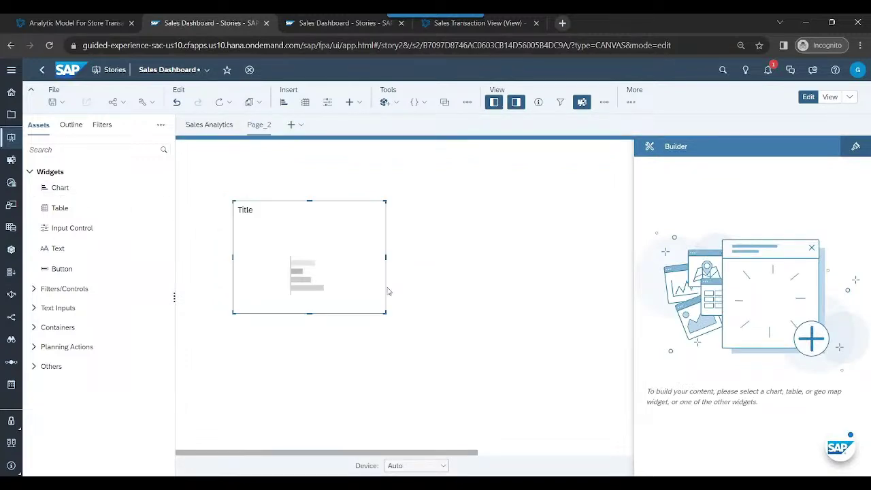
click(714, 292)
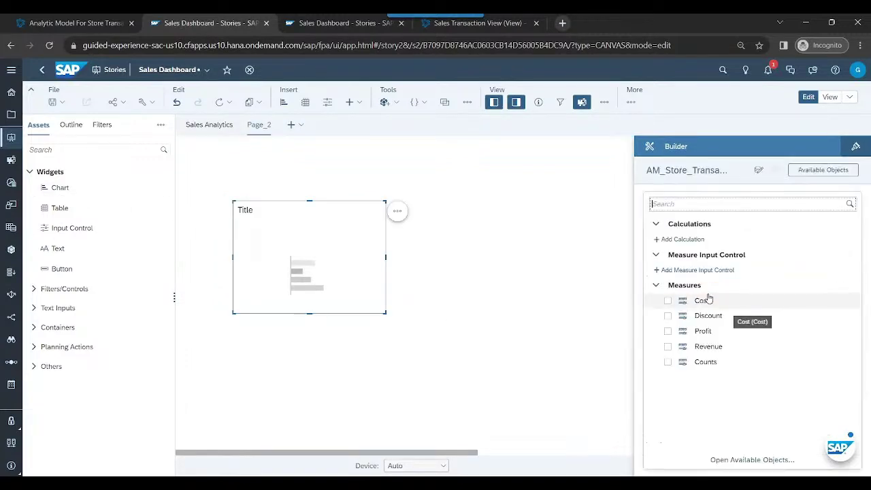
click(668, 347)
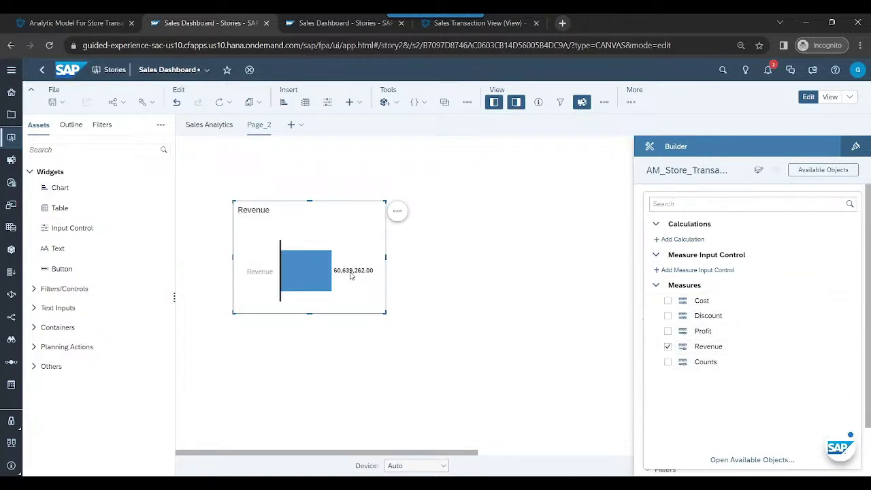
click(374, 313)
drag(385, 317, 521, 378)
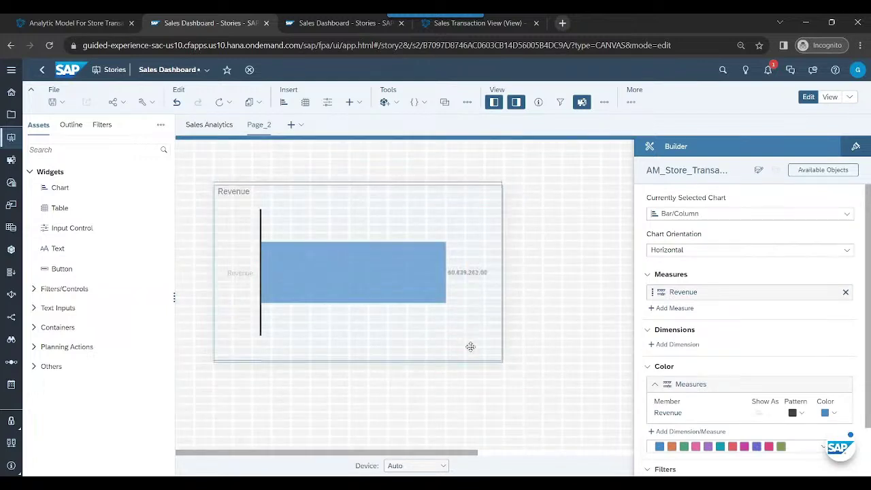
drag(470, 347, 450, 315)
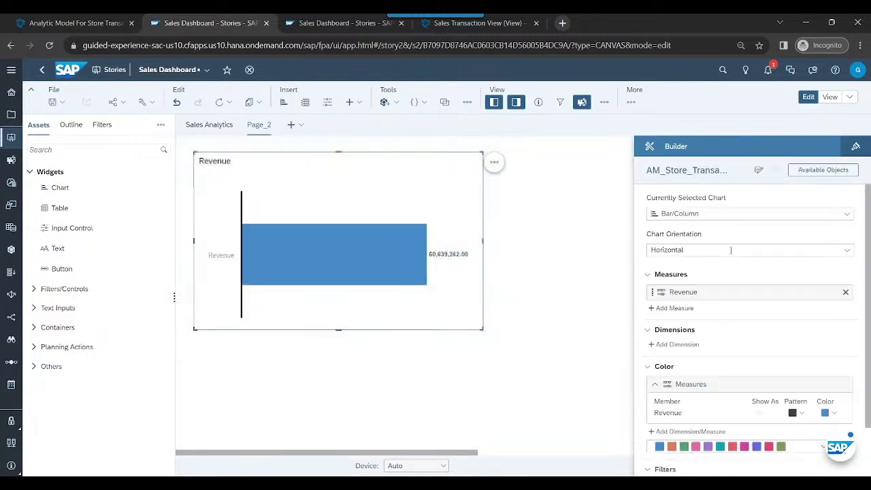
click(855, 148)
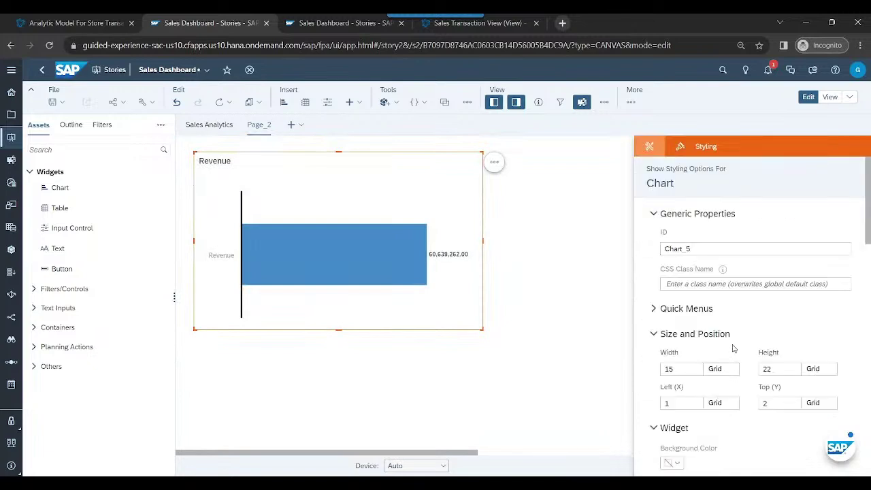
- Try the Thousand number scale with k, m, bn abbreviations on Revenue
scroll(734, 345, down, 15)
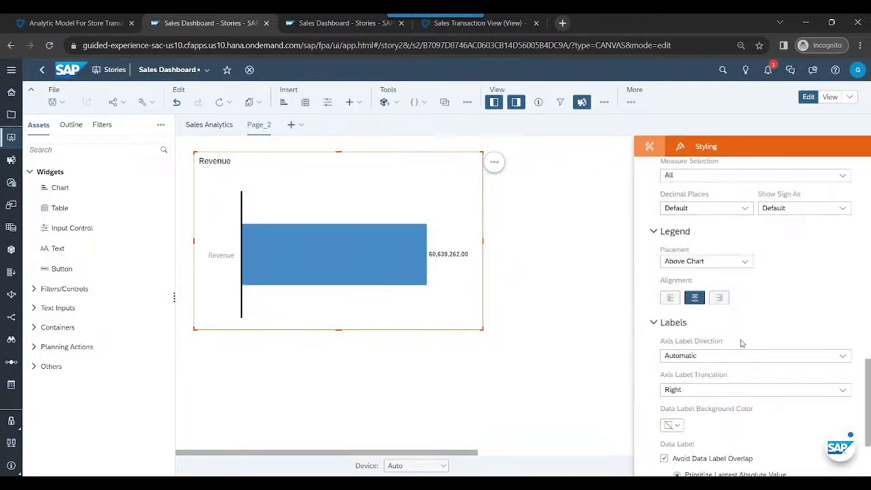
scroll(740, 346, down, 3)
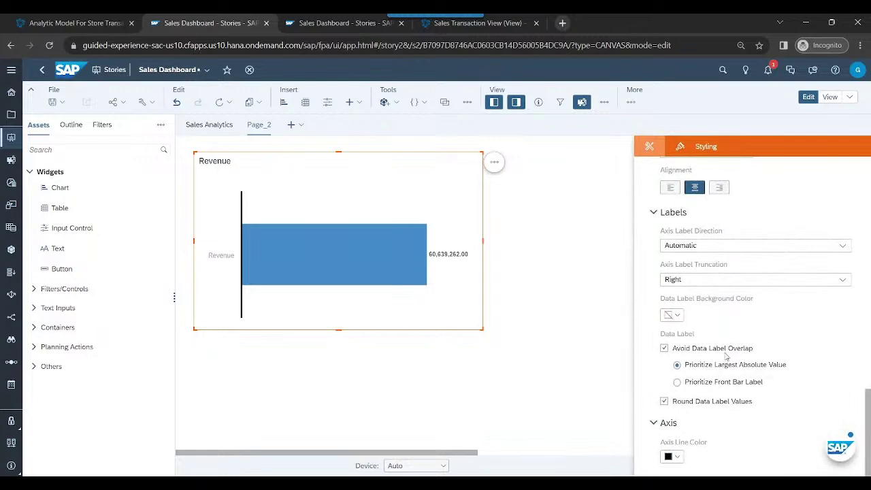
scroll(725, 355, up, 8)
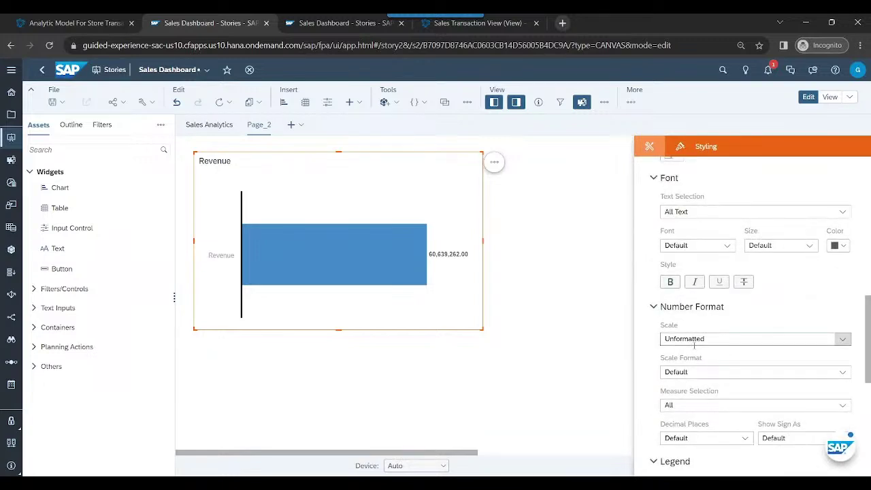
click(695, 372)
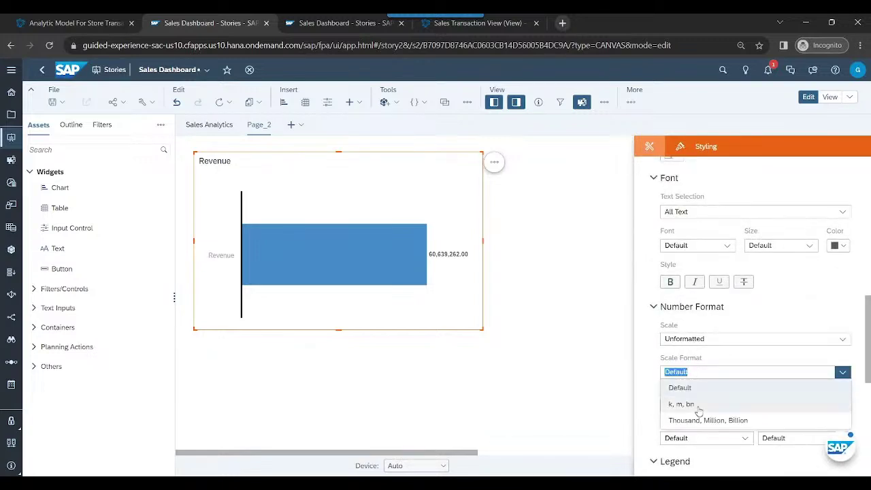
click(691, 404)
click(695, 406)
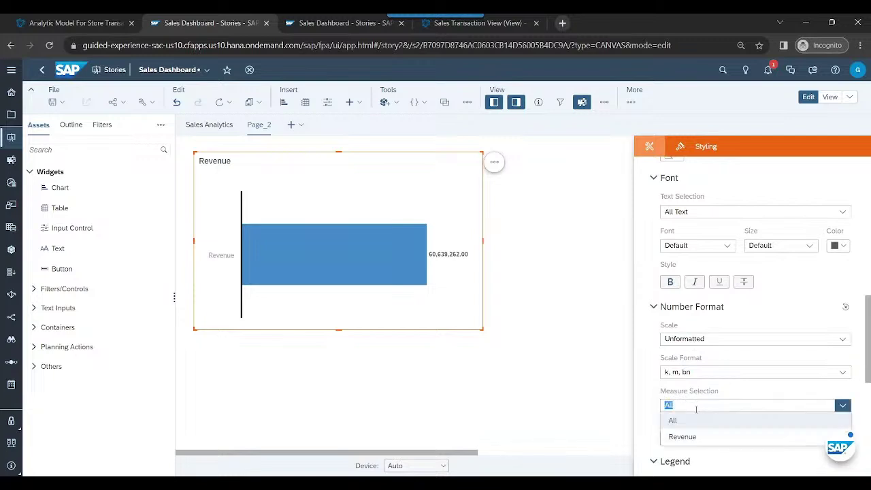
click(697, 404)
click(698, 338)
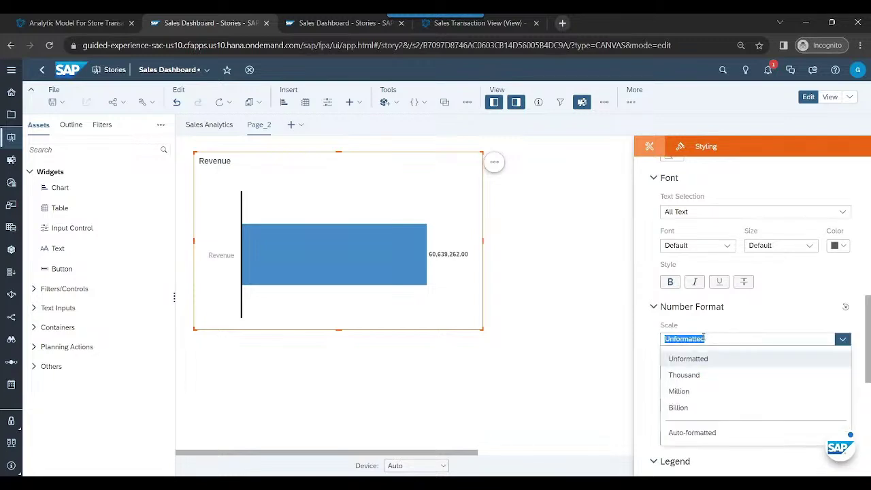
click(698, 376)
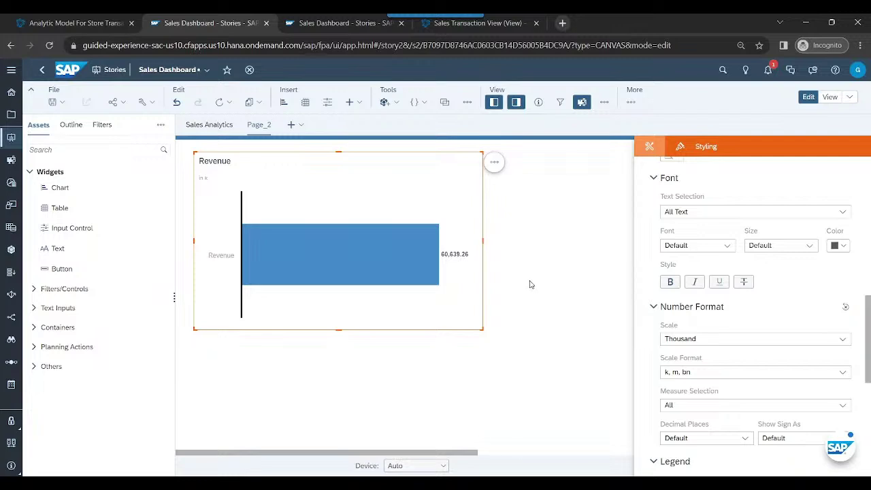
- Reset Revenue's scale to Unformatted and the scale format to Default
click(691, 374)
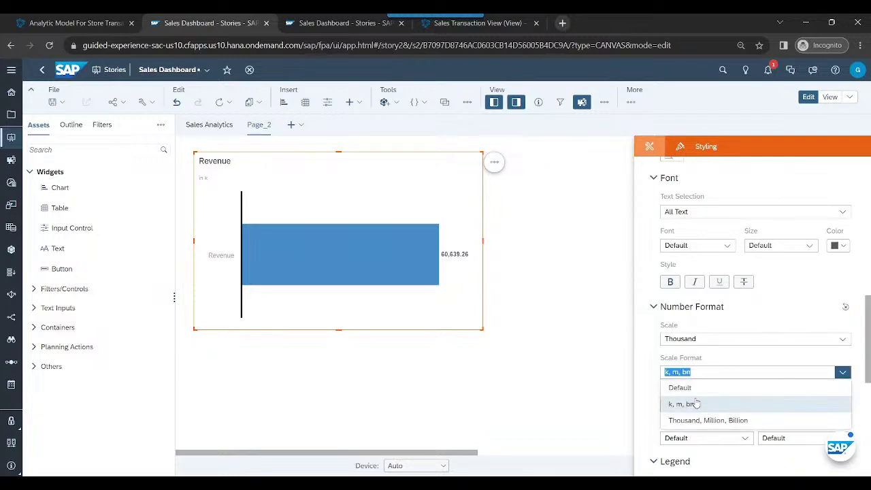
click(684, 340)
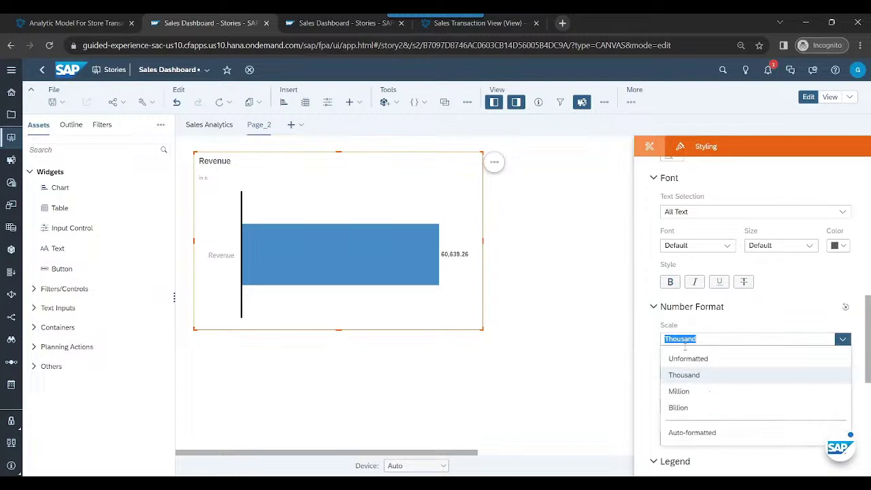
click(687, 358)
click(687, 372)
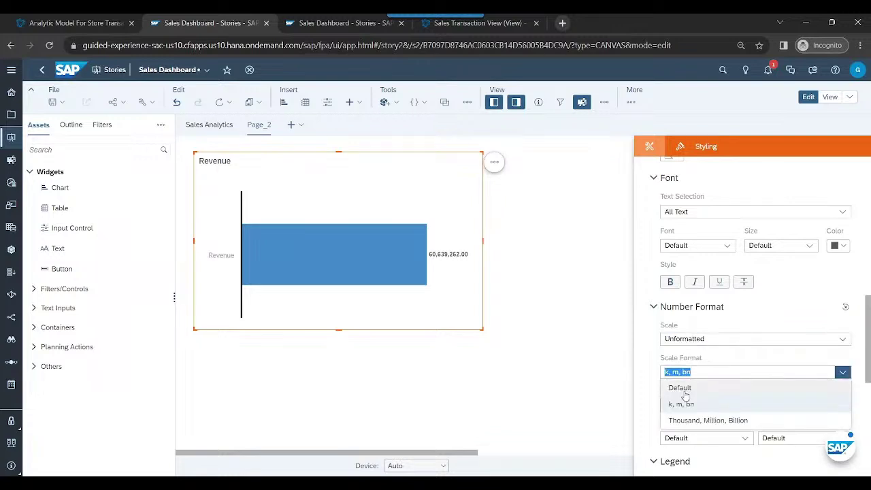
click(683, 392)
- Add Store ID as the dimension for one Revenue bar per store, and make the chart taller
click(650, 147)
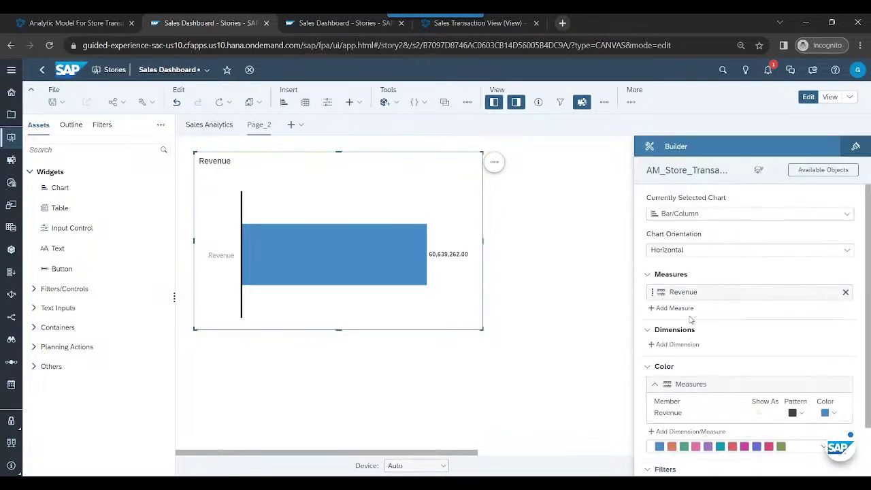
click(675, 344)
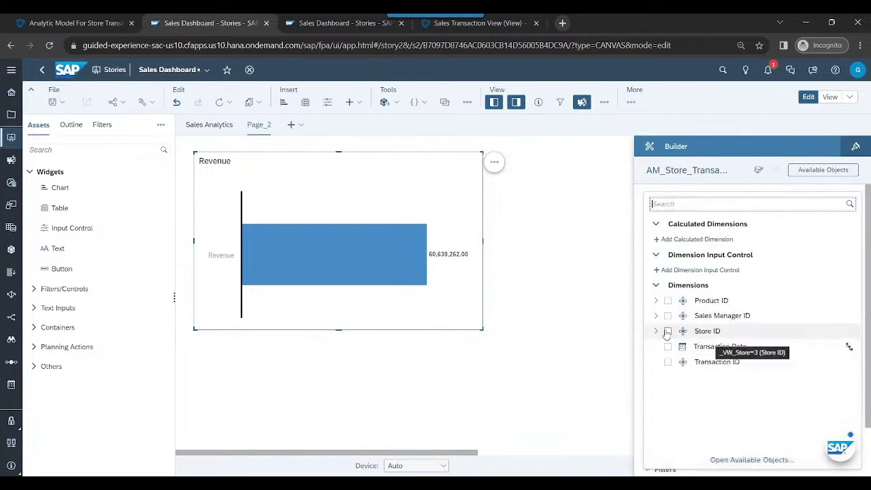
click(667, 331)
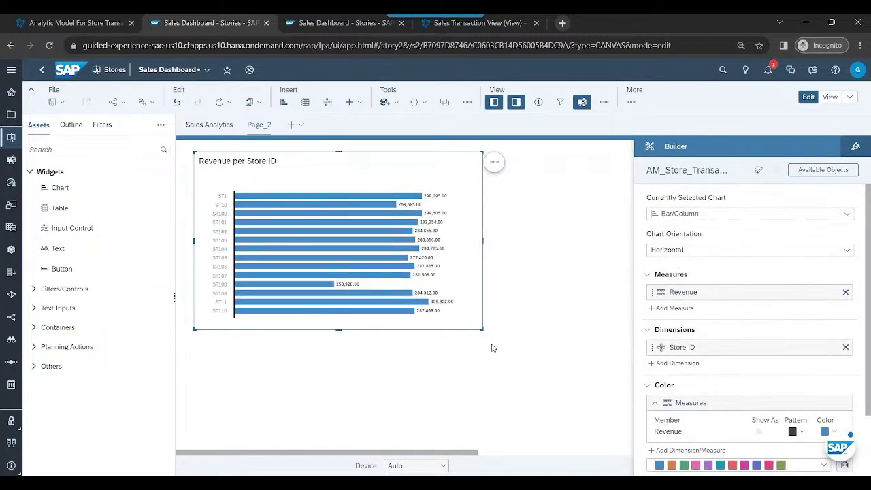
drag(482, 329, 502, 410)
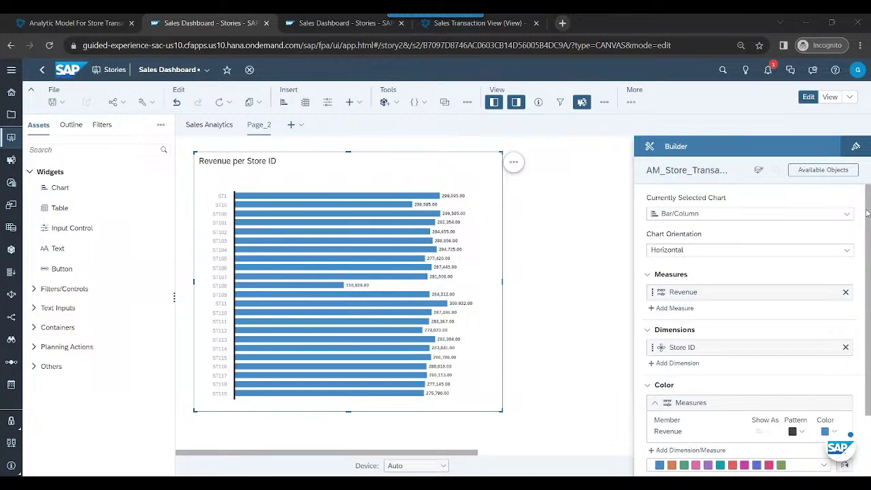
- Set the Store ID dimension to display as ID and Description
click(820, 347)
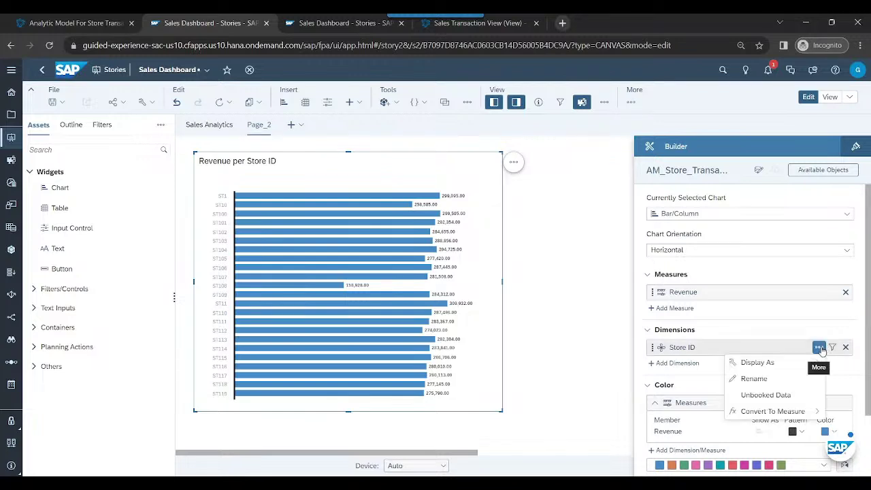
mouse_move(794, 366)
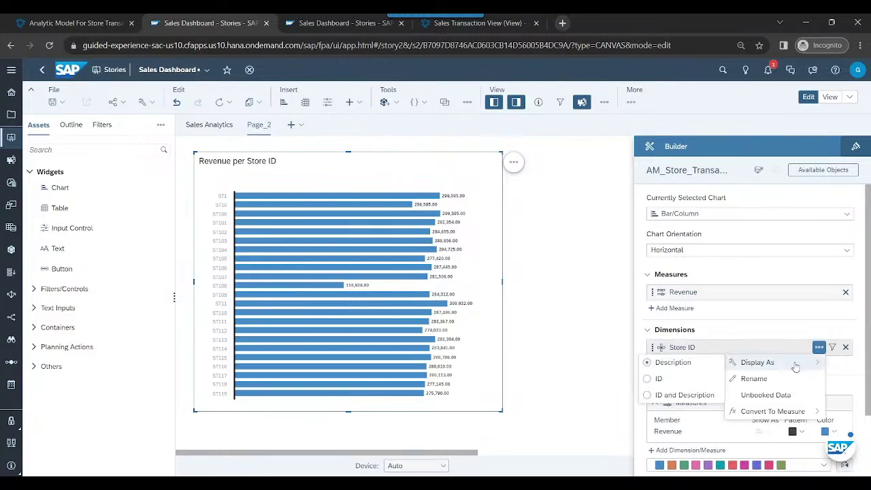
click(648, 395)
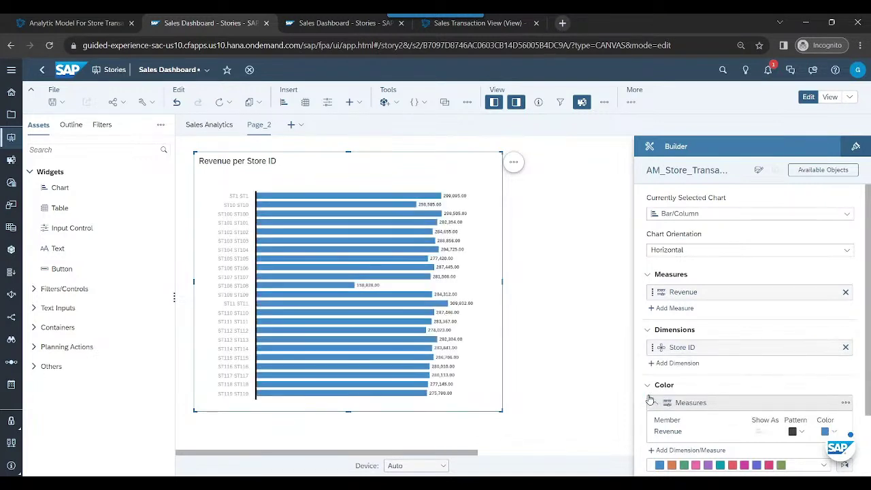
- Remove Store ID from the chart and add it back as the dimension
click(819, 348)
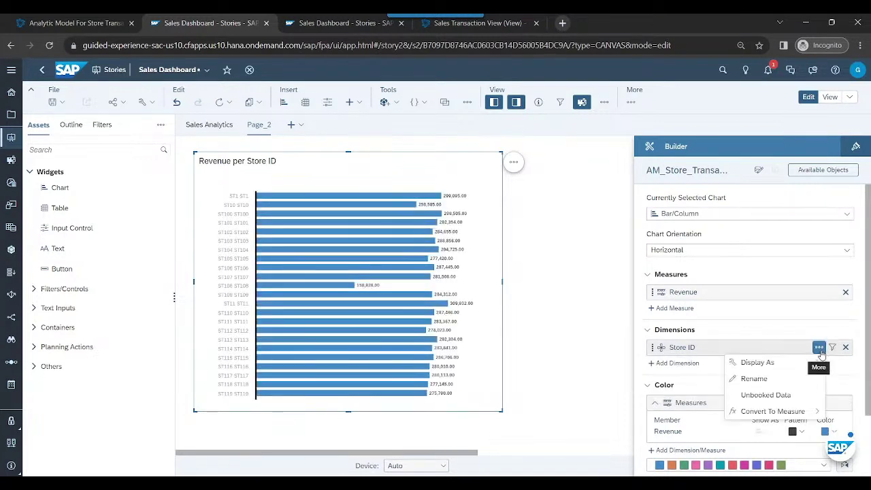
click(845, 347)
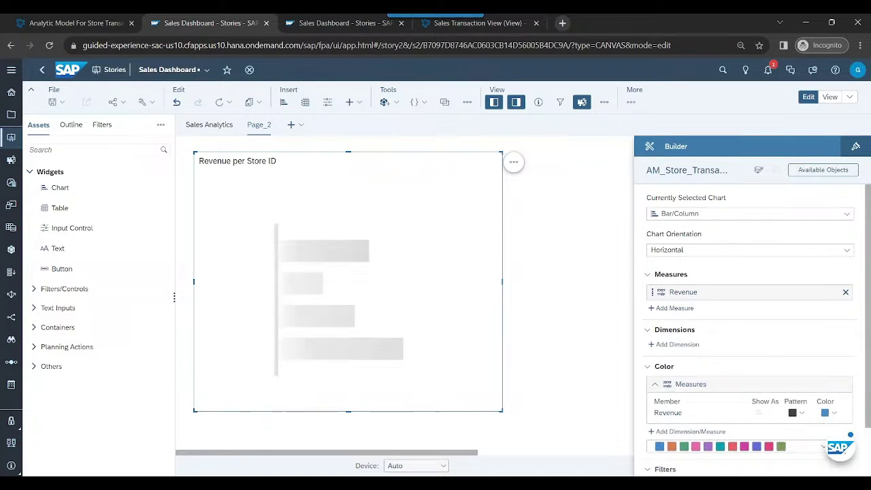
click(675, 344)
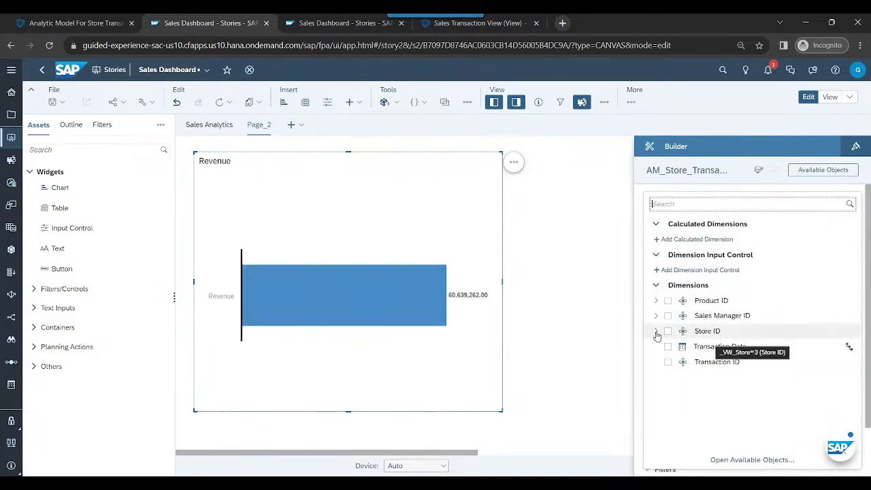
click(656, 332)
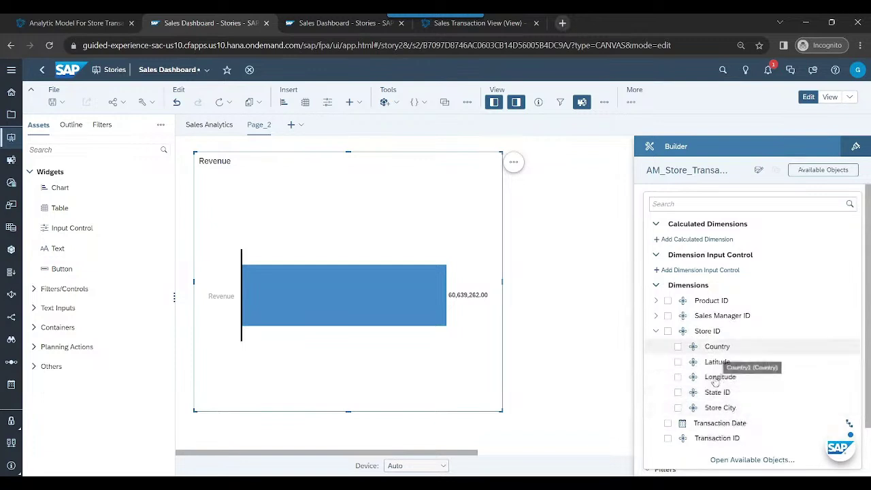
click(668, 331)
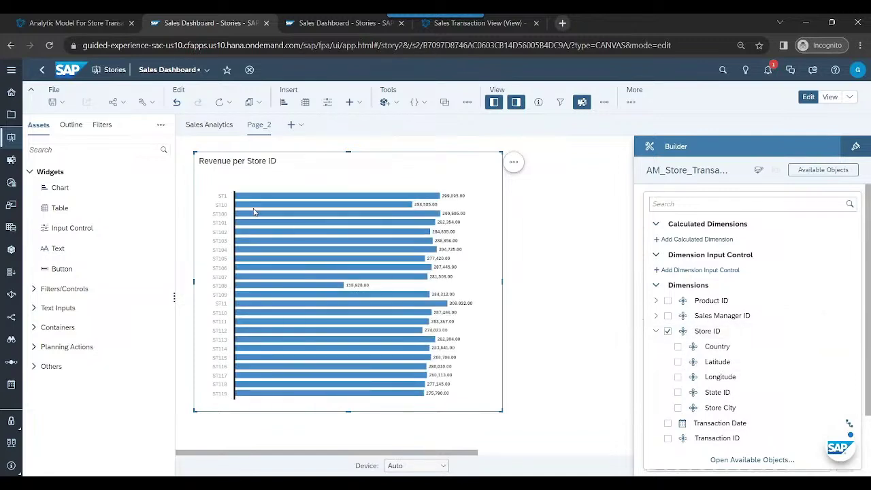
click(641, 278)
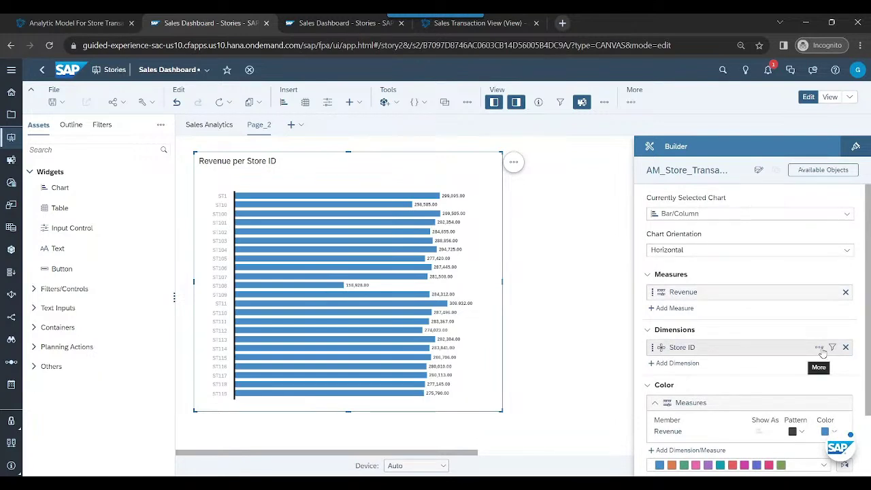
- Set Store ID's display to ID and Description again
click(819, 347)
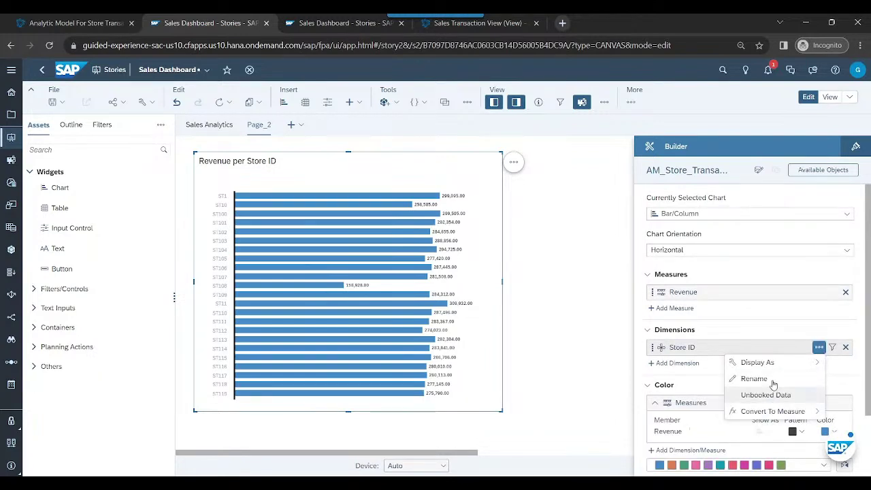
mouse_move(770, 362)
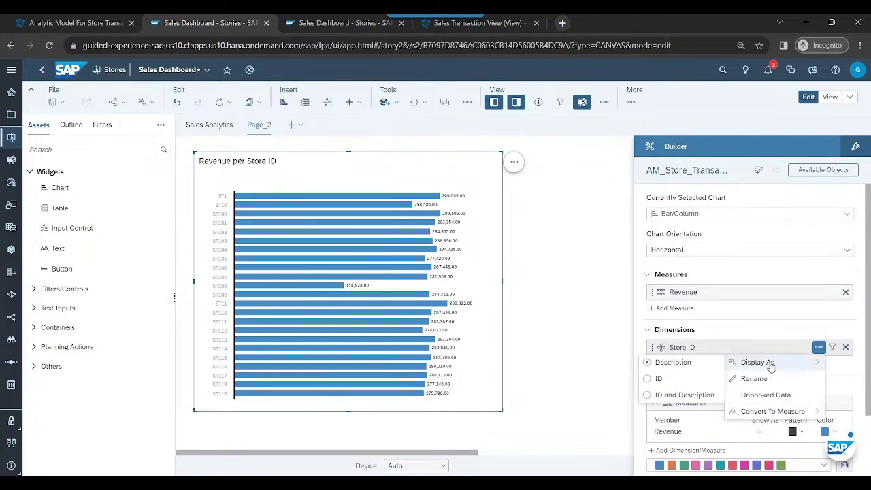
click(648, 395)
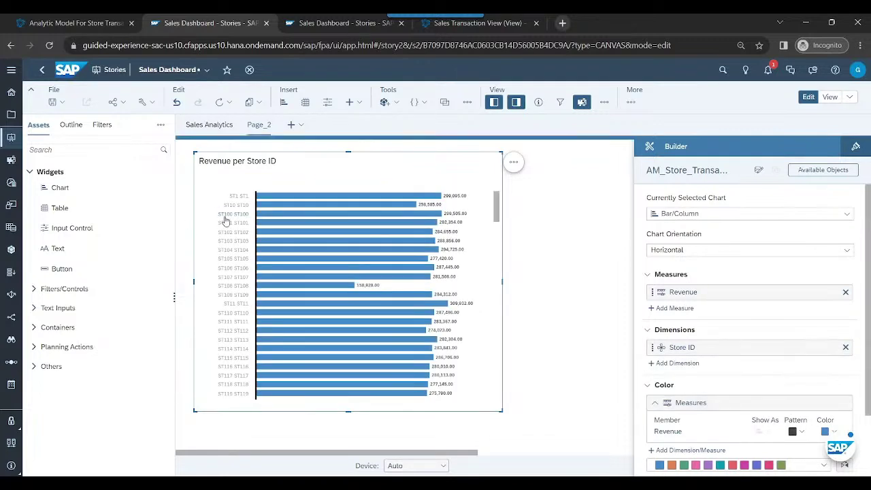